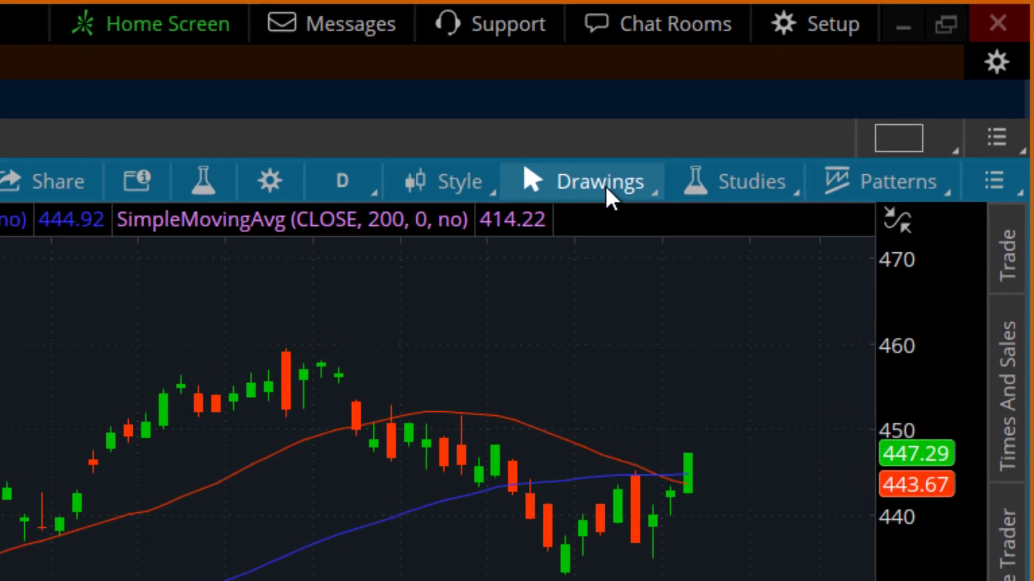
Select the hand (pan) tool from the drawing-tools palette for the SPY chart
{"action": "left_click", "coordinate": [608, 194]}
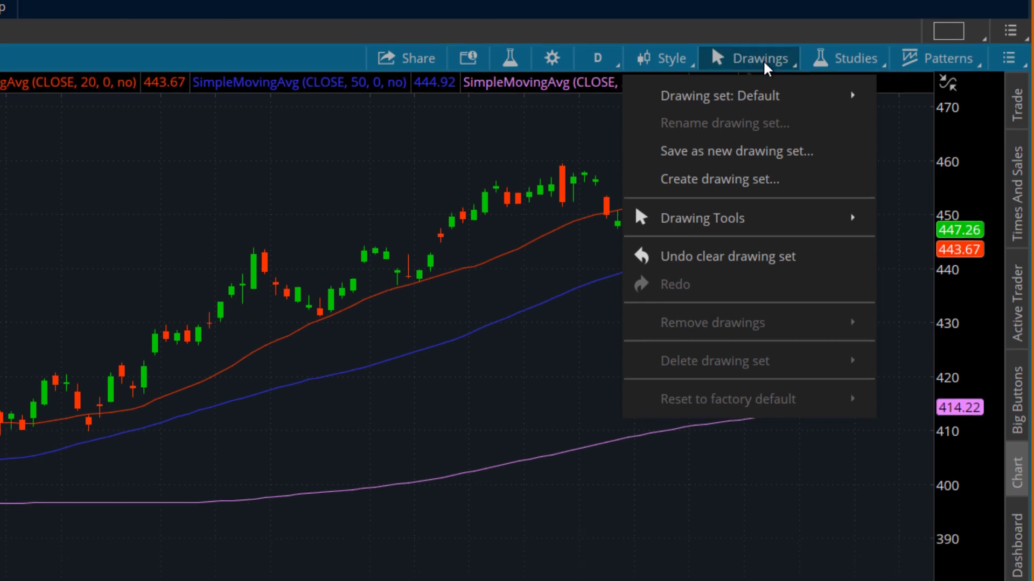
{"action": "left_click", "coordinate": [764, 115]}
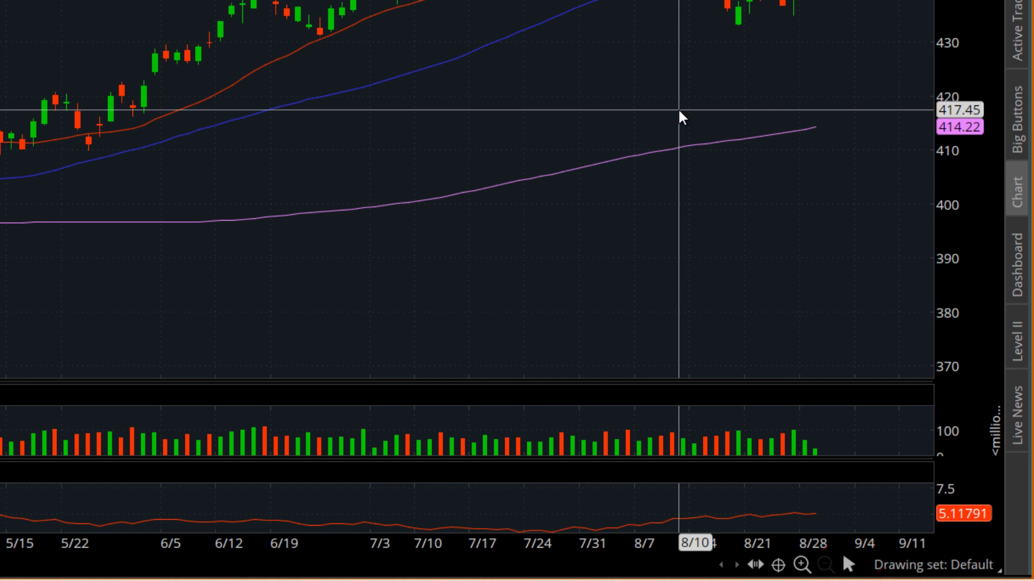
{"action": "left_click", "coordinate": [845, 564]}
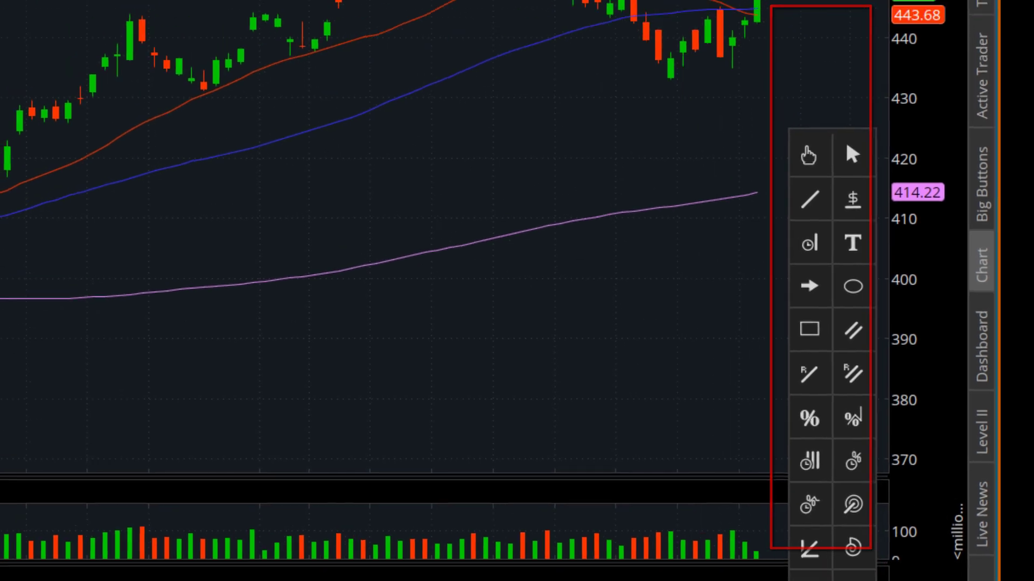
{"action": "left_click", "coordinate": [706, 27]}
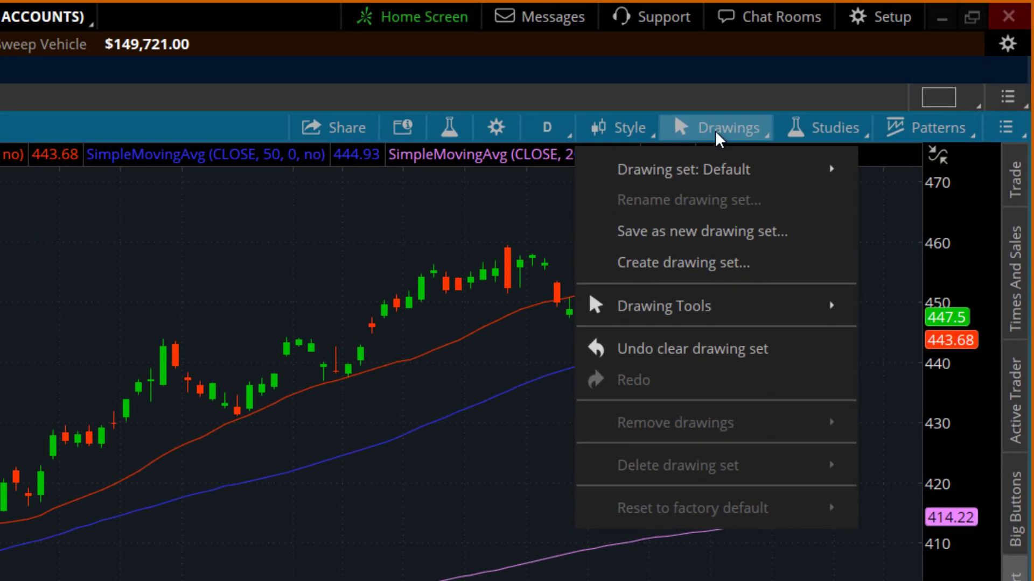
{"action": "mouse_move", "coordinate": [748, 215]}
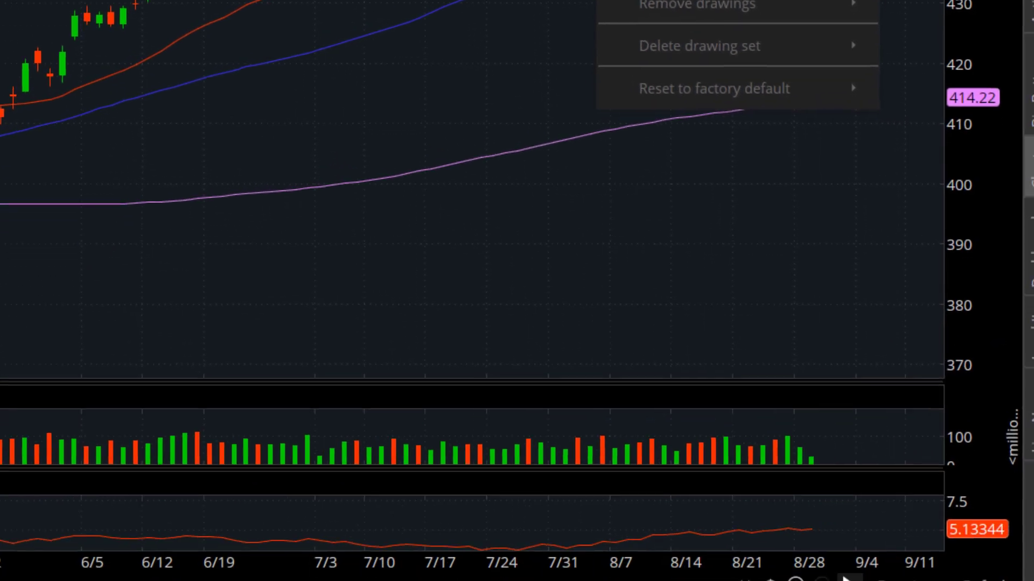
{"action": "left_click", "coordinate": [843, 562]}
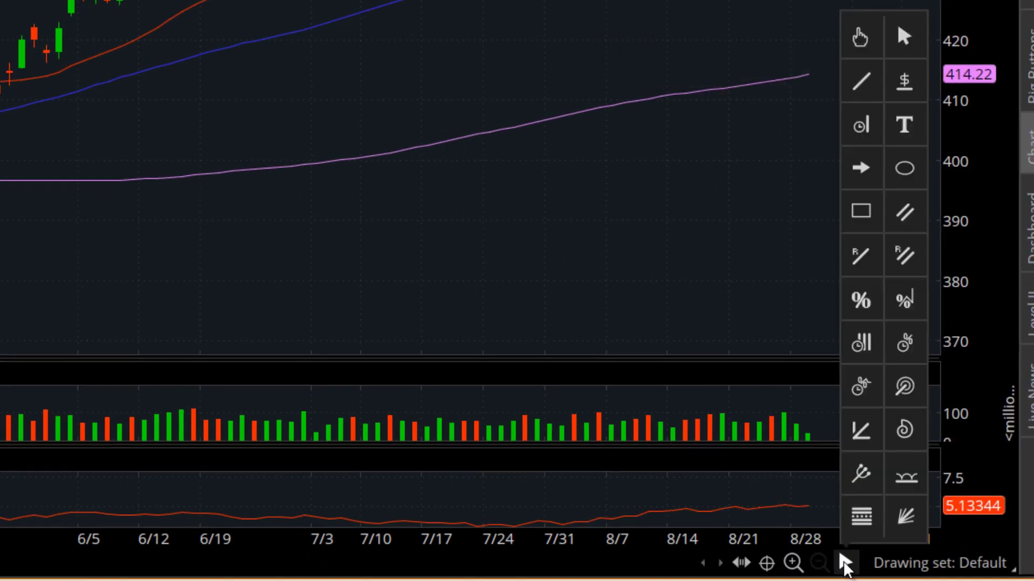
{"action": "left_click", "coordinate": [860, 38]}
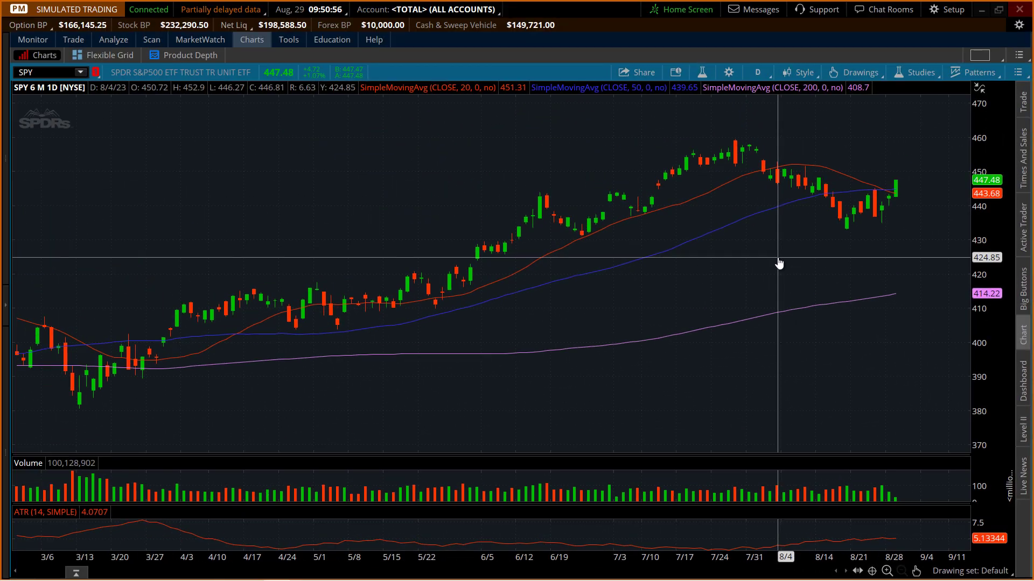
Pan the chart down, then draw a red Time Level line at the 7/27 bar
{"action": "left_click_drag", "start_coordinate": [759, 260], "coordinate": [944, 459]}
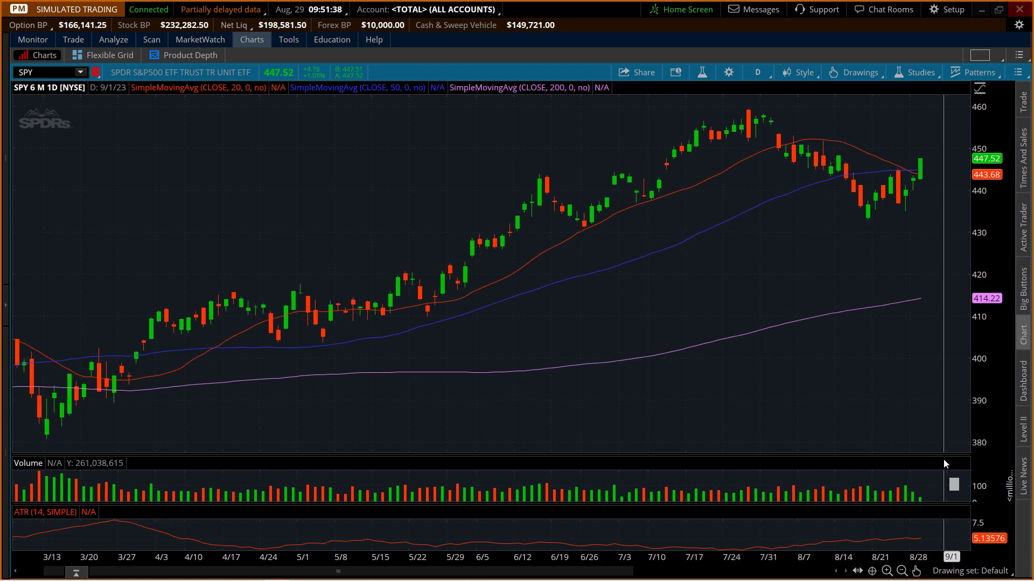
{"action": "left_click", "coordinate": [917, 572]}
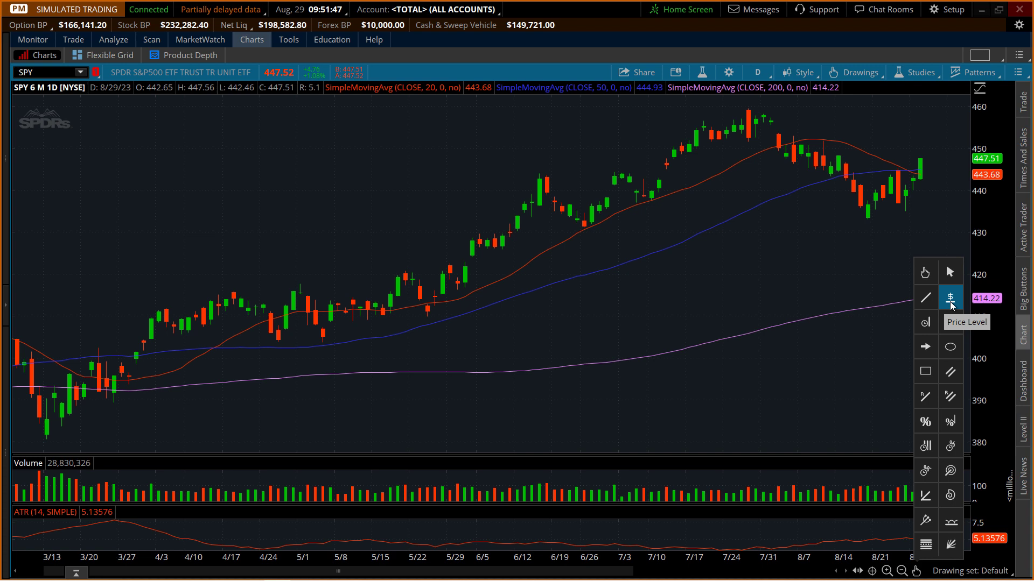
{"action": "left_click", "coordinate": [930, 322]}
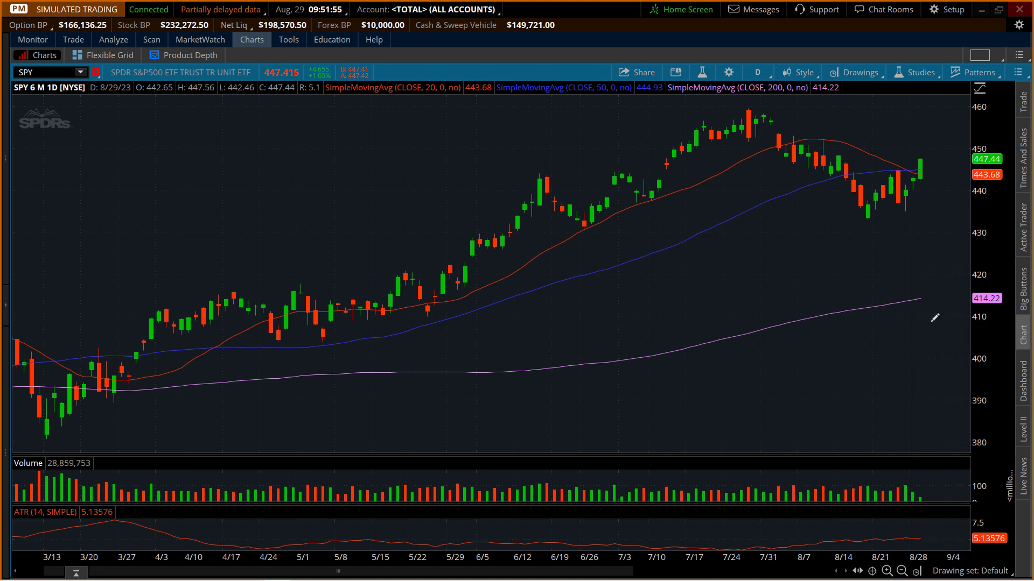
{"action": "left_click", "coordinate": [749, 177]}
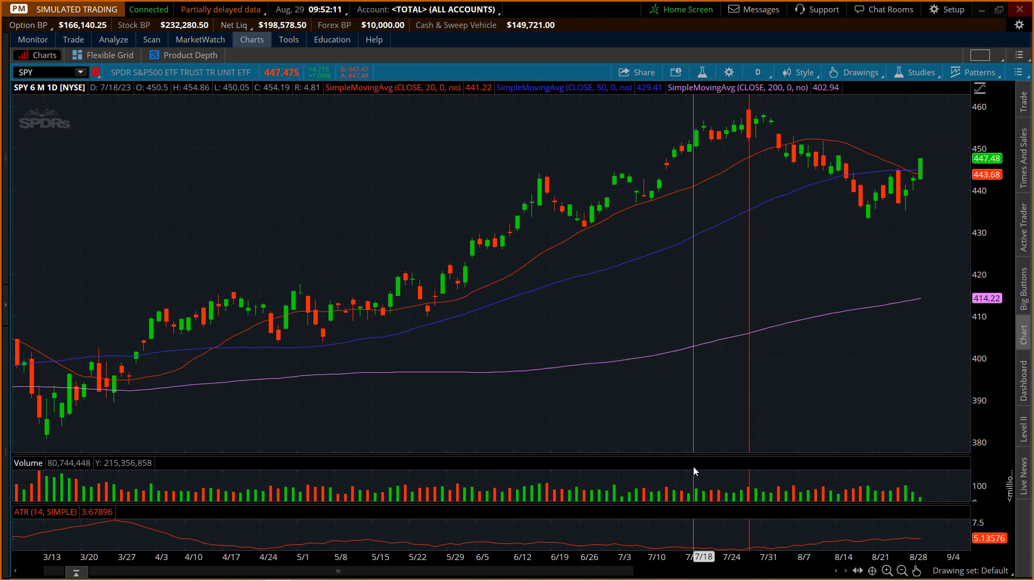
Draw a Price Level line near 423.57 extending from the 4/19 bar
{"action": "left_click", "coordinate": [917, 571]}
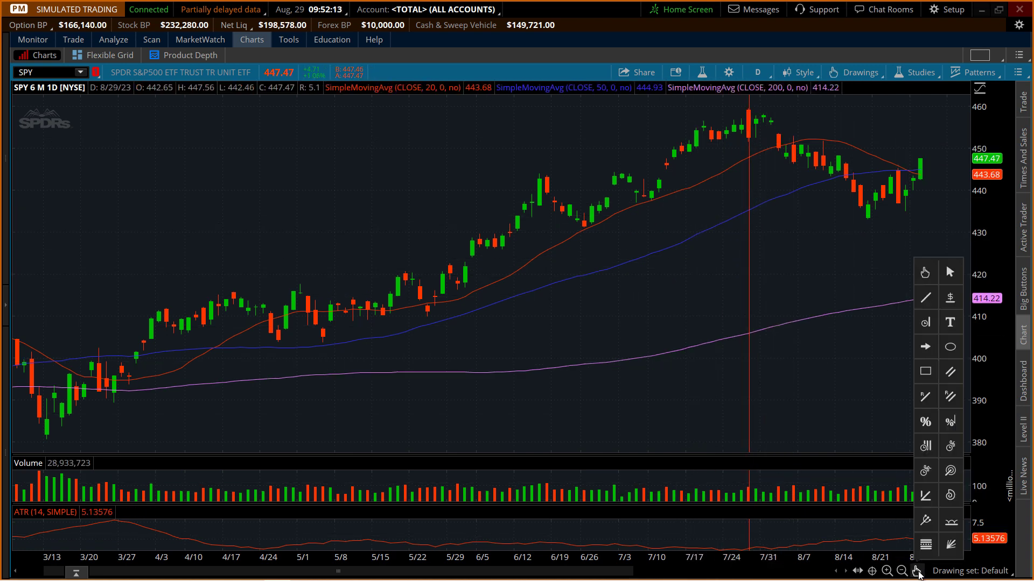
{"action": "left_click", "coordinate": [950, 299]}
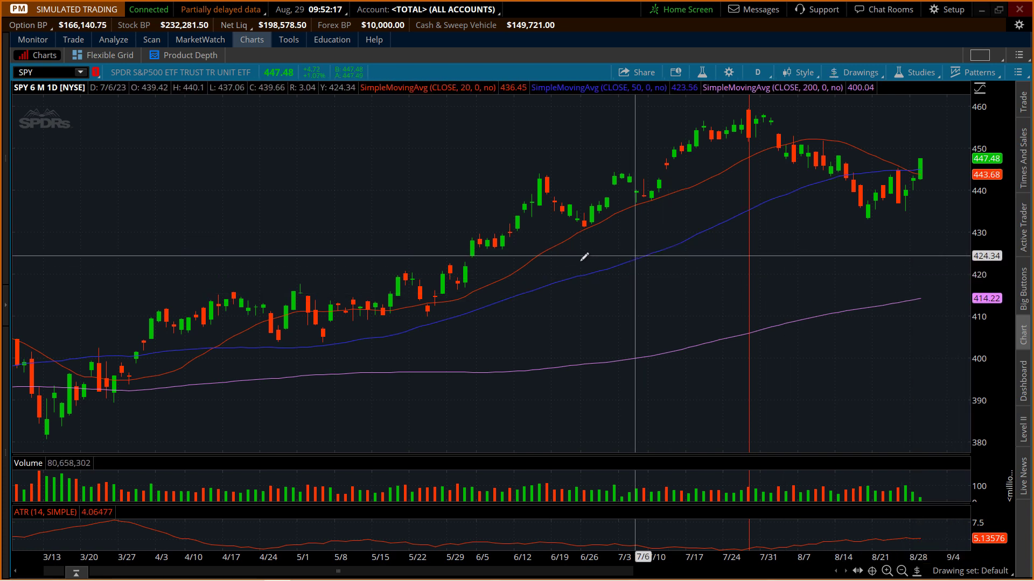
{"action": "left_click", "coordinate": [448, 258]}
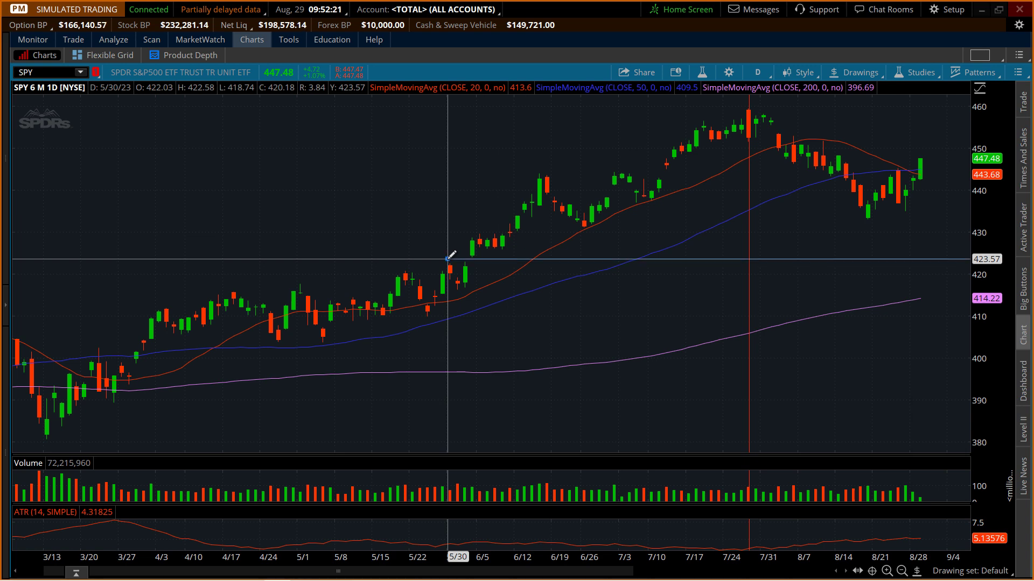
{"action": "left_click", "coordinate": [244, 264]}
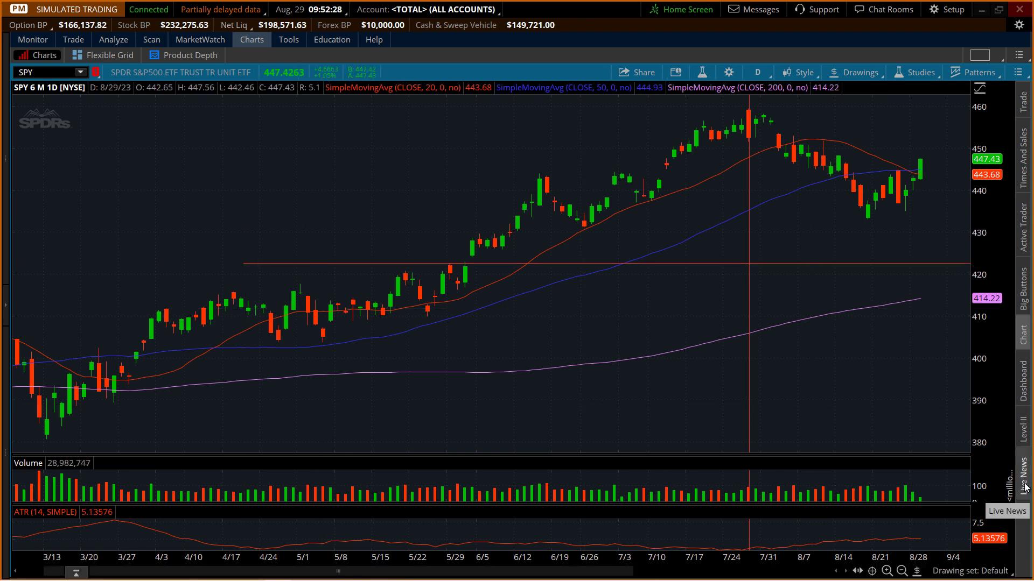
{"action": "mouse_move", "coordinate": [924, 573]}
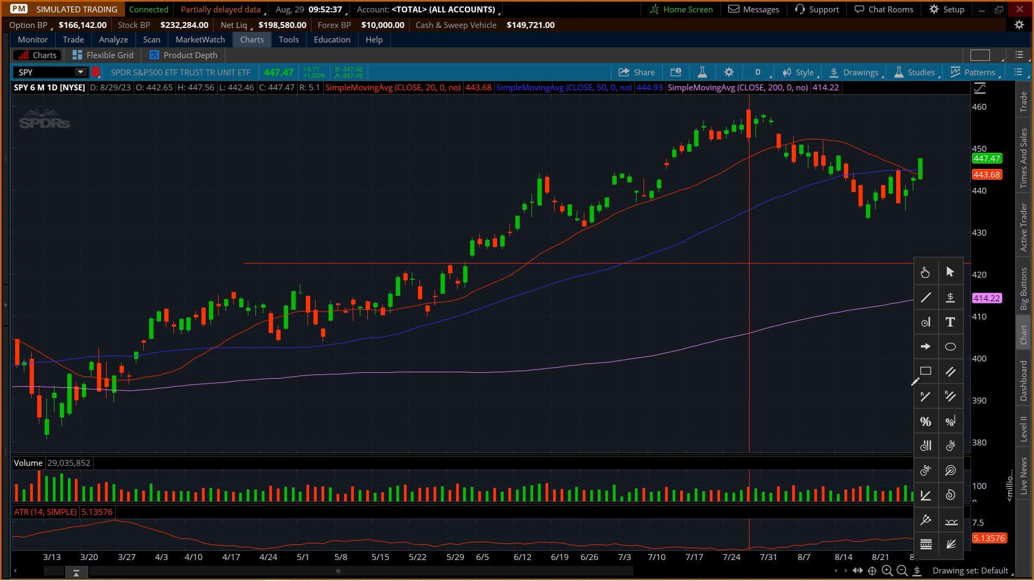
Add a 'Price action' text note on the chart
{"action": "left_click", "coordinate": [950, 322]}
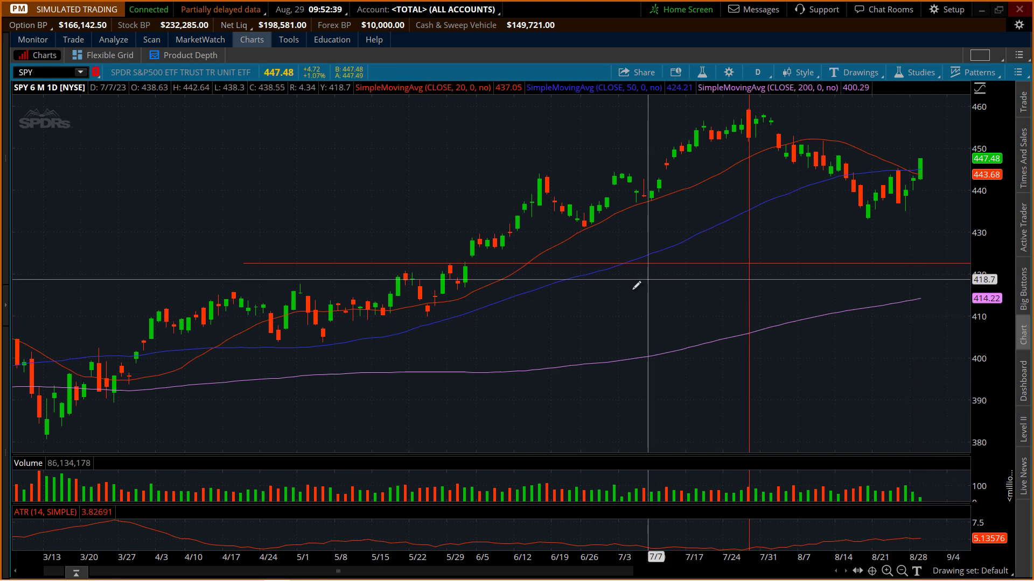
{"action": "left_click", "coordinate": [564, 304]}
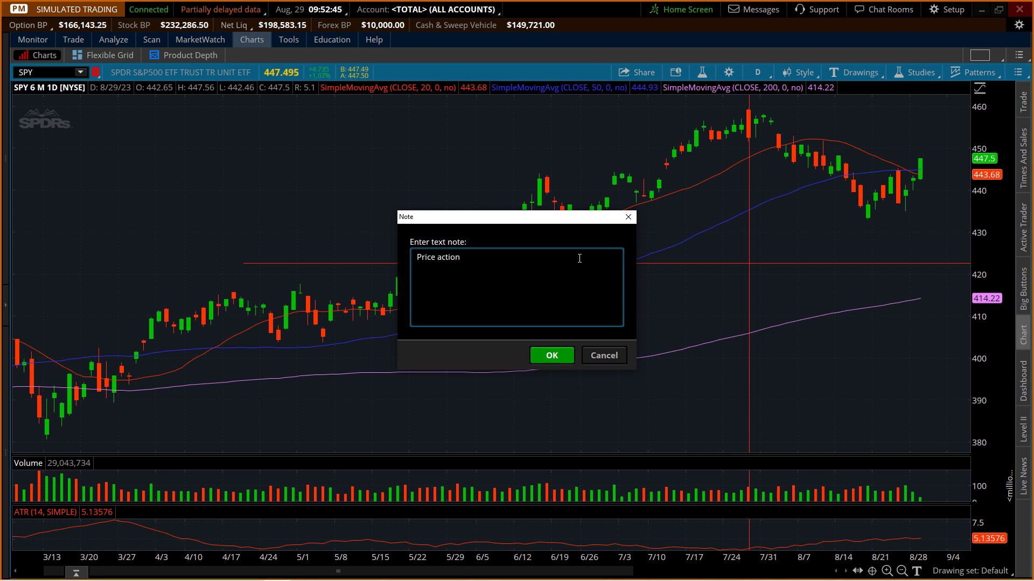
{"action": "left_click", "coordinate": [552, 356]}
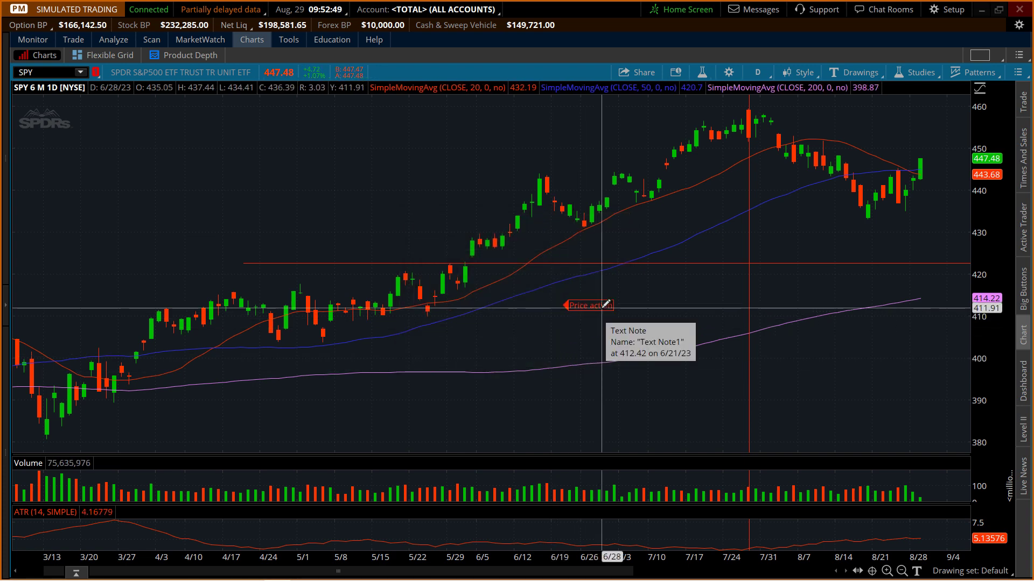
With the select tool, drag the Price action note up to the mid-June high near 442
{"action": "left_click", "coordinate": [918, 572]}
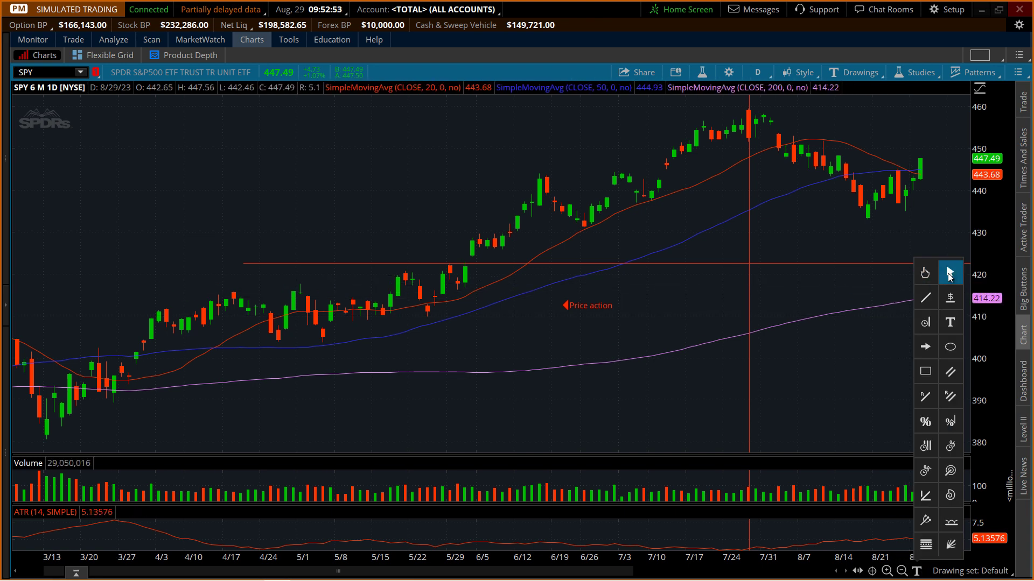
{"action": "left_click", "coordinate": [947, 268]}
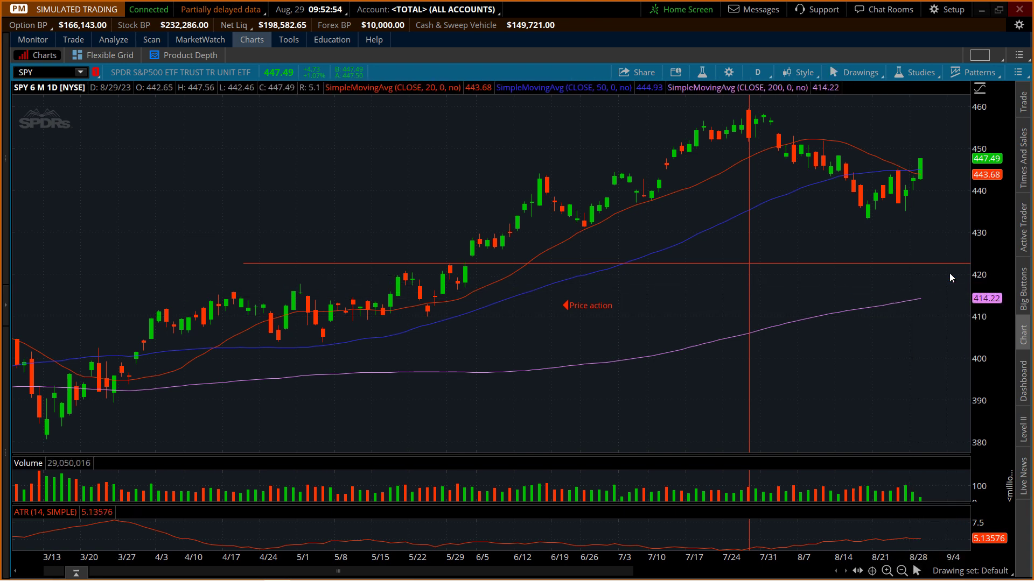
{"action": "left_click", "coordinate": [578, 303]}
{"action": "left_click_drag", "start_coordinate": [578, 304], "coordinate": [568, 170]}
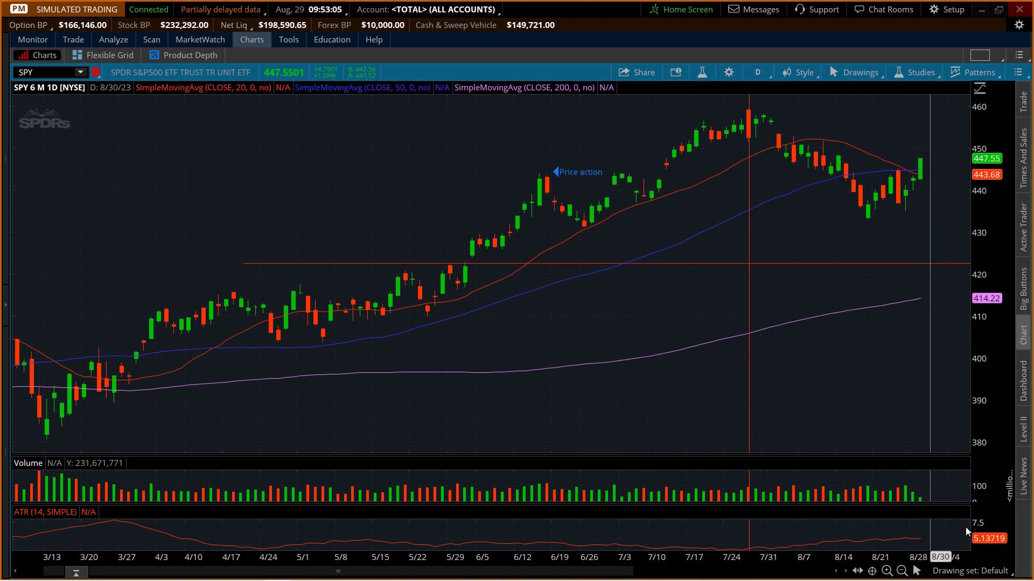
{"action": "left_click", "coordinate": [917, 571]}
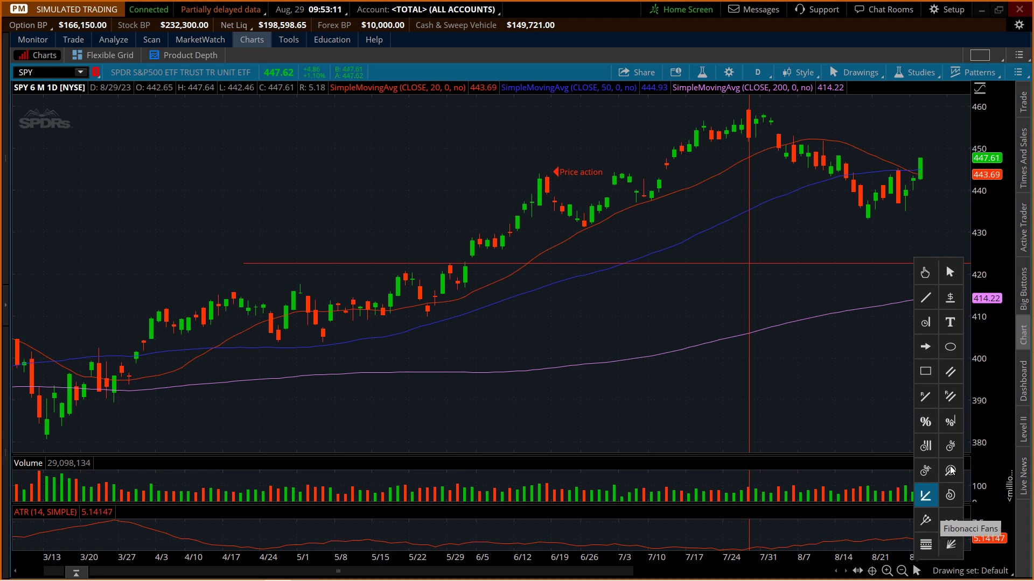
Draw a grey oval from early April to late July around the 423–450 rally
{"action": "left_click", "coordinate": [949, 356]}
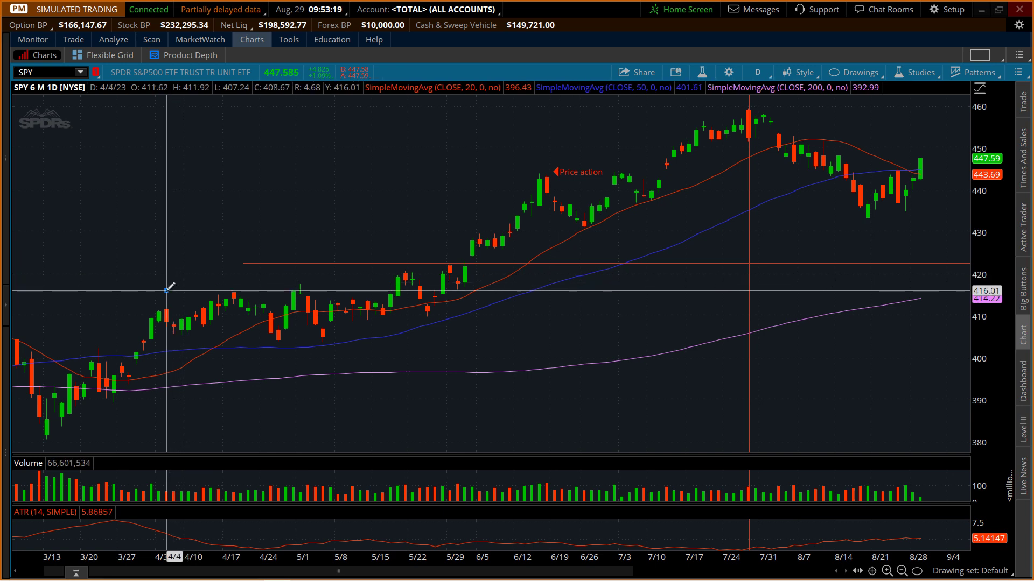
{"action": "mouse_move", "coordinate": [166, 291]}
{"action": "left_mouse_down"}
{"action": "mouse_move", "coordinate": [208, 302]}
{"action": "mouse_move", "coordinate": [403, 431]}
{"action": "mouse_move", "coordinate": [554, 397]}
{"action": "mouse_move", "coordinate": [563, 386]}
{"action": "mouse_move", "coordinate": [428, 350]}
{"action": "mouse_move", "coordinate": [422, 331]}
{"action": "mouse_move", "coordinate": [412, 358]}
{"action": "mouse_move", "coordinate": [425, 400]}
{"action": "mouse_move", "coordinate": [482, 297]}
{"action": "mouse_move", "coordinate": [762, 145]}
{"action": "mouse_move", "coordinate": [782, 144]}
{"action": "mouse_move", "coordinate": [724, 149]}
{"action": "left_mouse_up"}
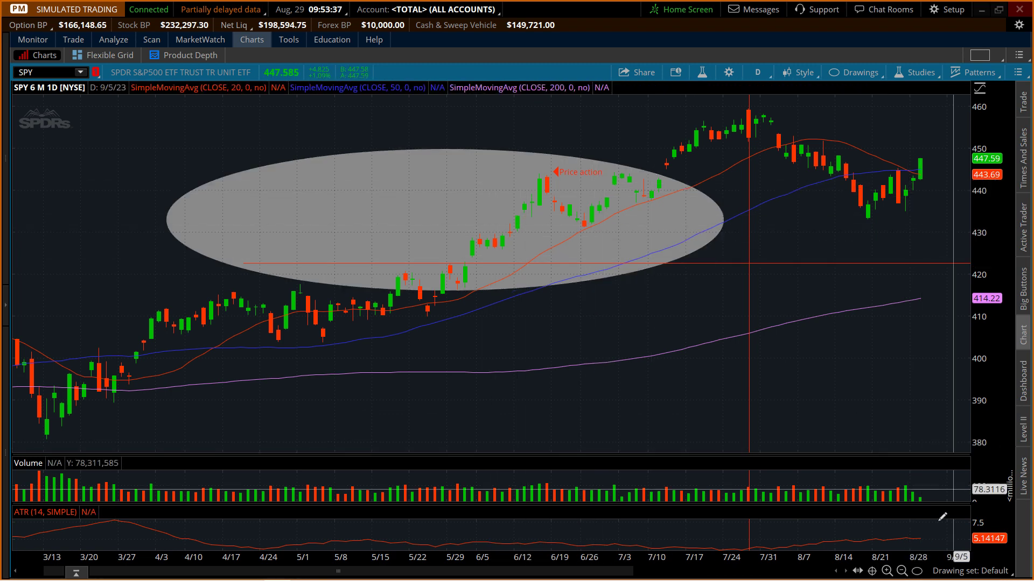
{"action": "mouse_move", "coordinate": [946, 263]}
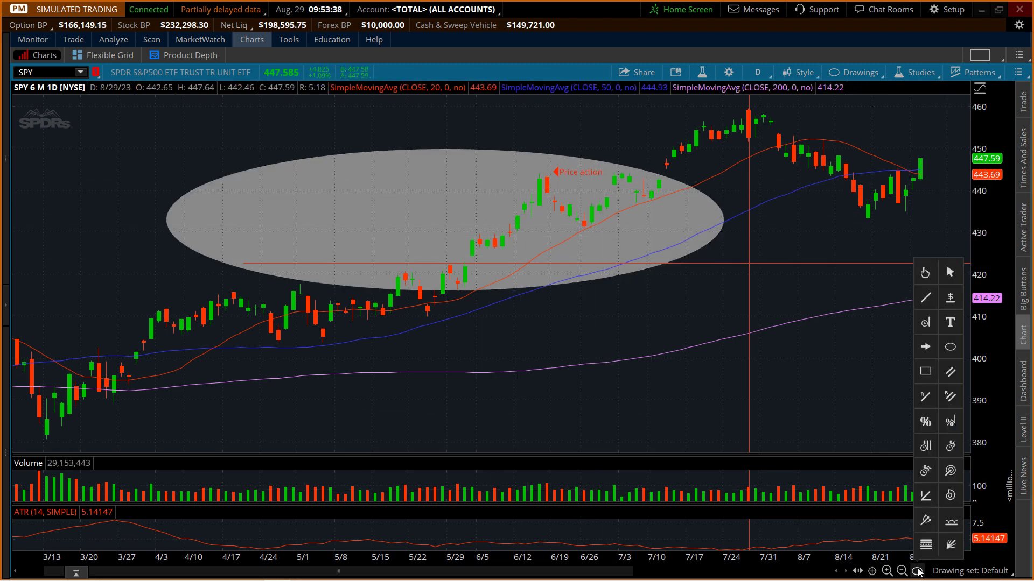
Remove the price level line and the 7/27 time level line
{"action": "left_click", "coordinate": [932, 375]}
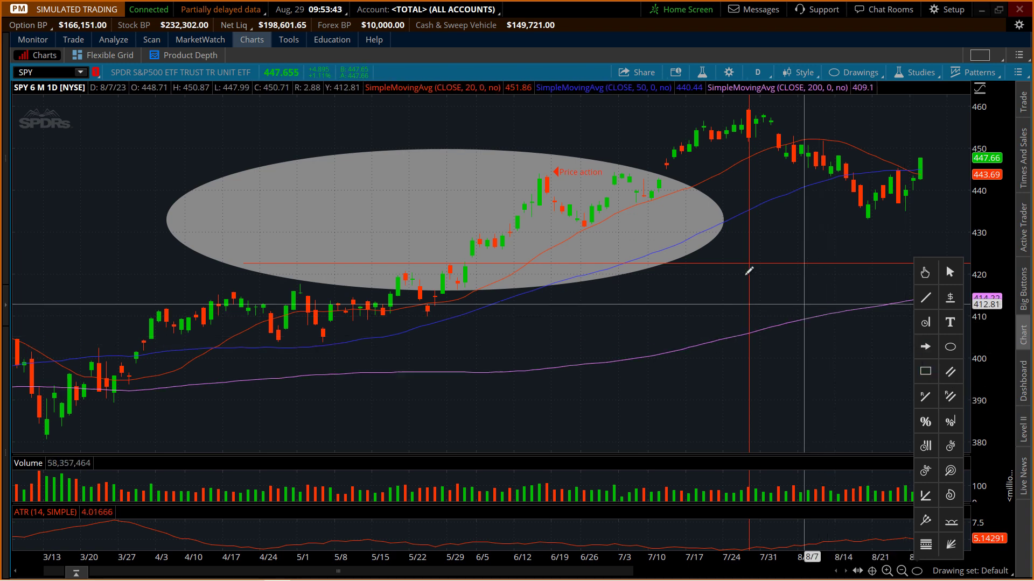
{"action": "right_click", "coordinate": [780, 263]}
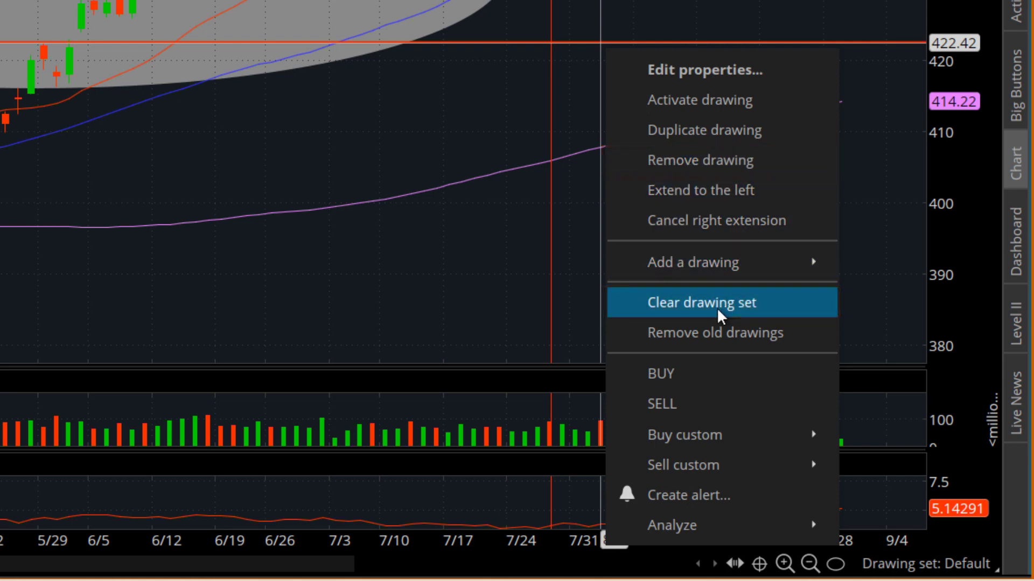
{"action": "left_click", "coordinate": [680, 161]}
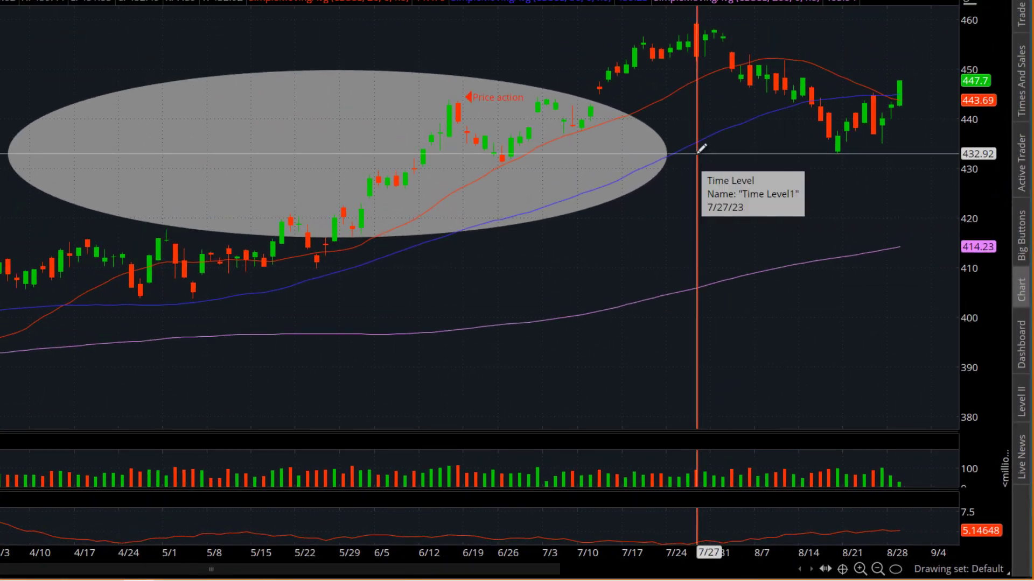
{"action": "right_click", "coordinate": [698, 154]}
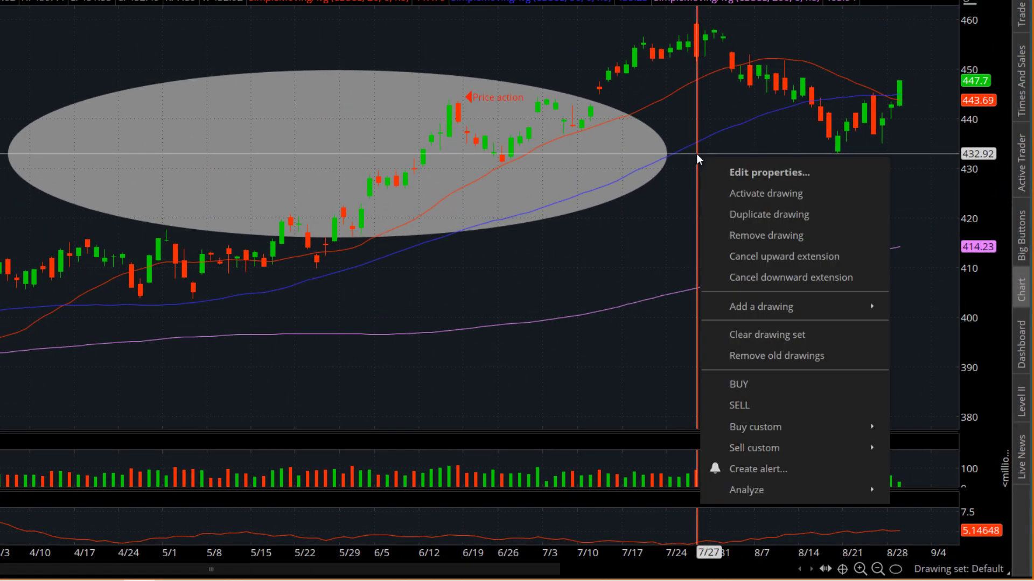
{"action": "left_click", "coordinate": [759, 235]}
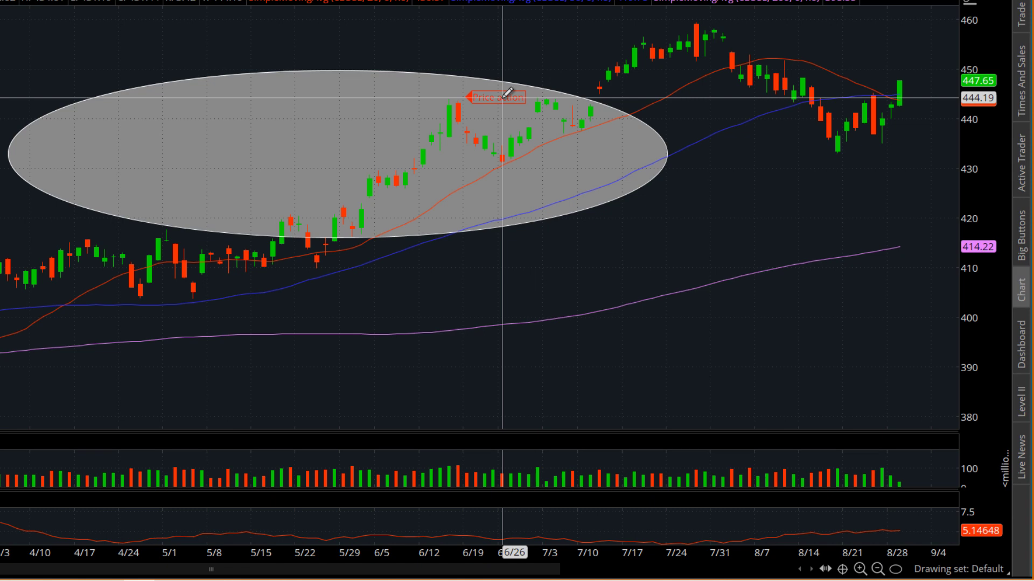
Clear the whole drawing set from the oval's right-click menu, confirming with Yes
{"action": "mouse_move", "coordinate": [507, 94]}
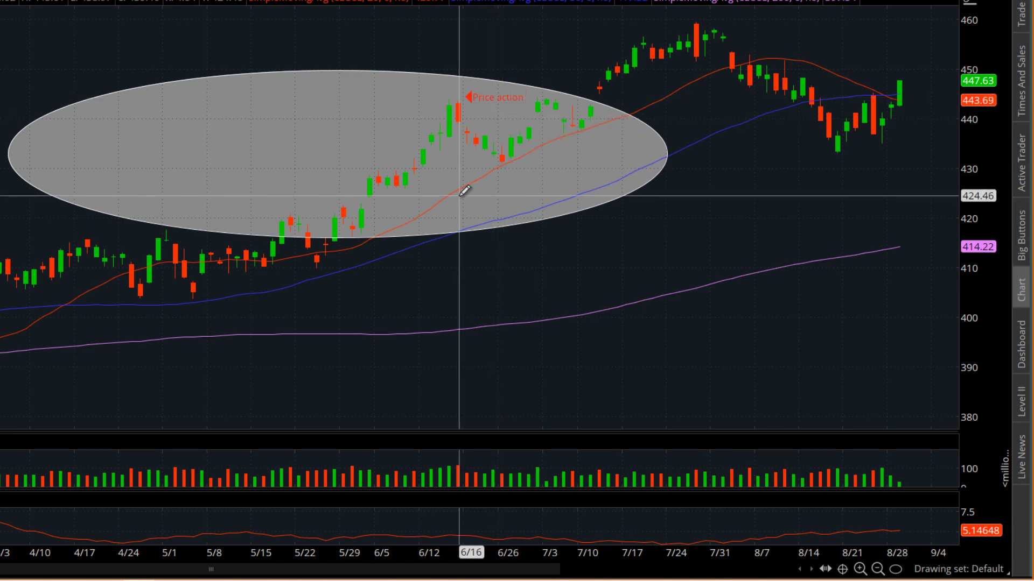
{"action": "right_click", "coordinate": [612, 155]}
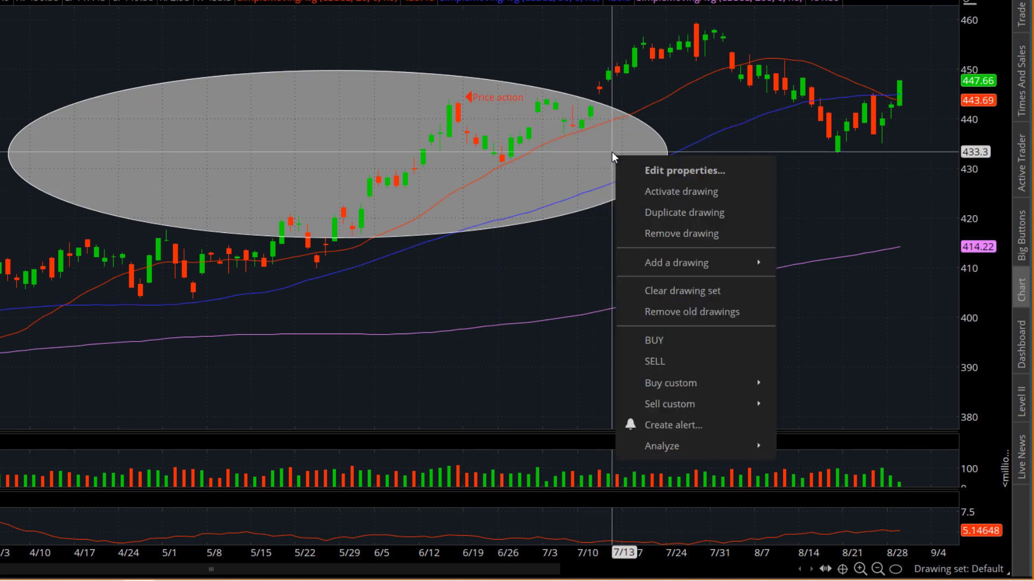
{"action": "left_click", "coordinate": [712, 296]}
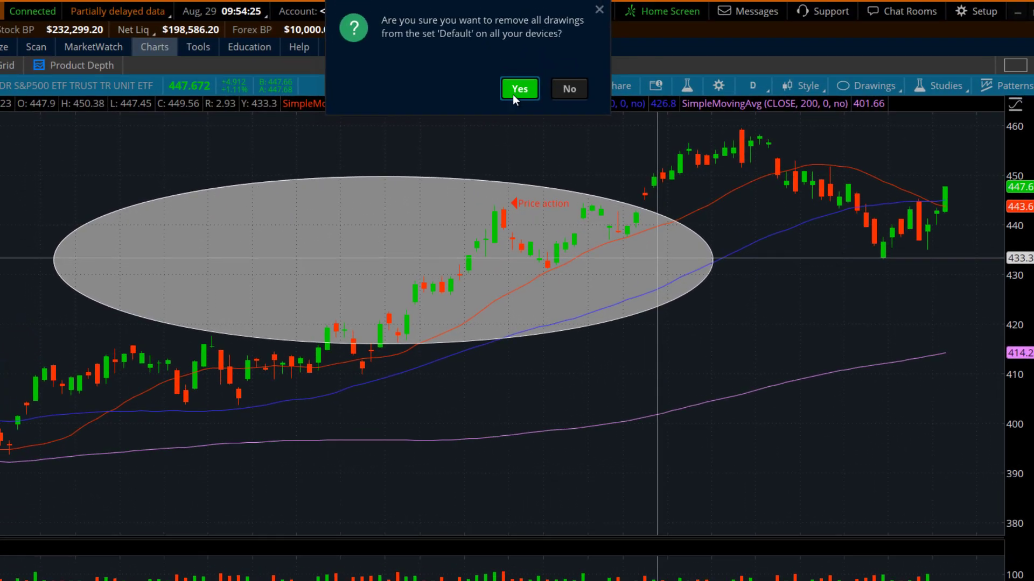
{"action": "left_click", "coordinate": [514, 92]}
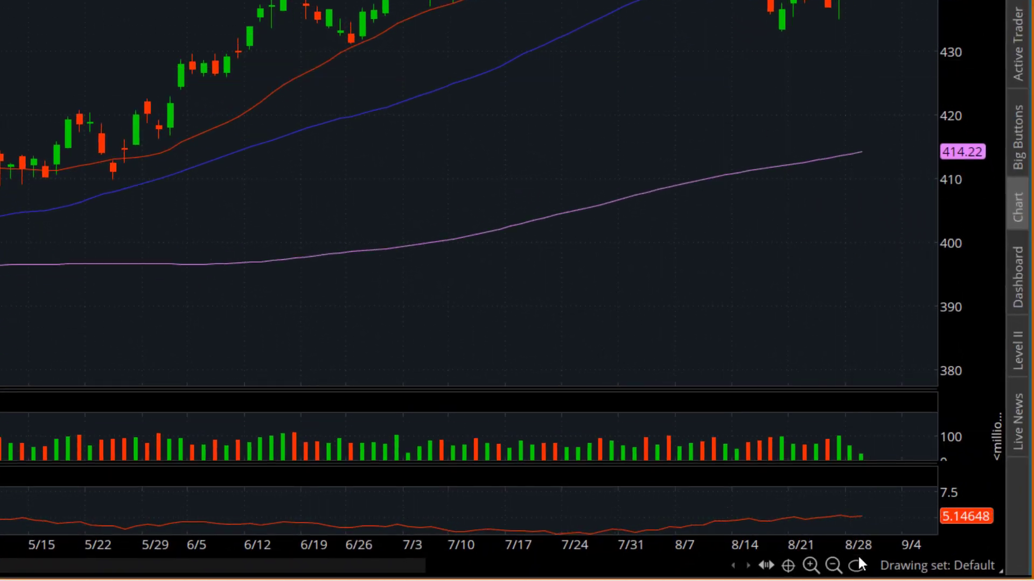
Draw Fibonacci extensions anchored at the late-May low, 6/15 high and 6/27 low
{"action": "left_click", "coordinate": [857, 565]}
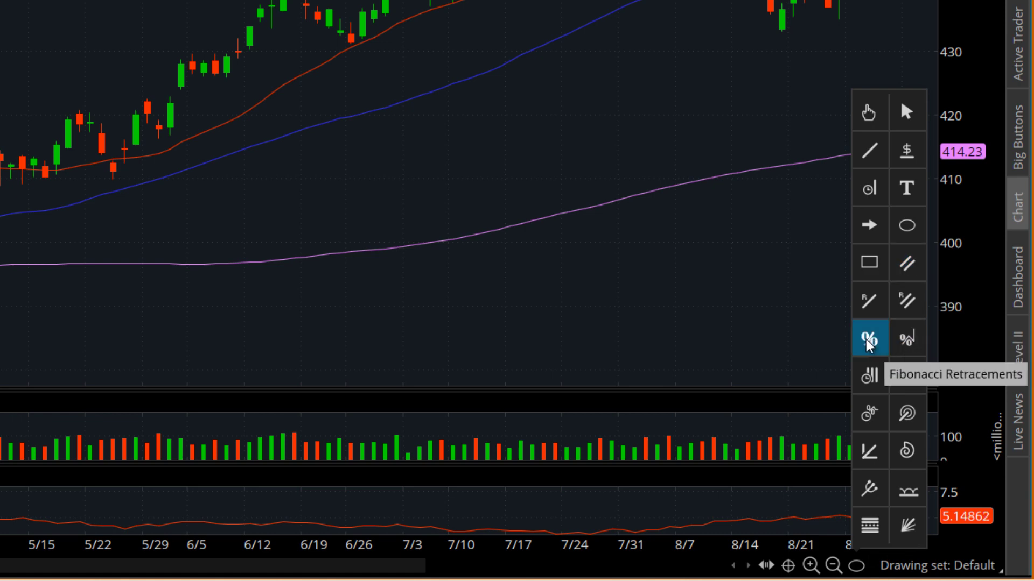
{"action": "left_click", "coordinate": [904, 347]}
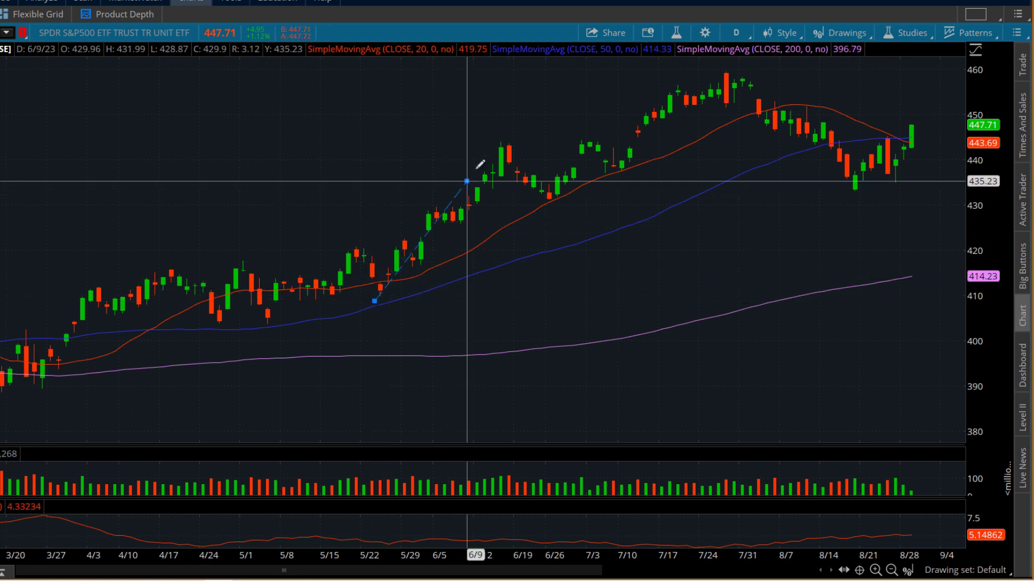
{"action": "left_click", "coordinate": [499, 133]}
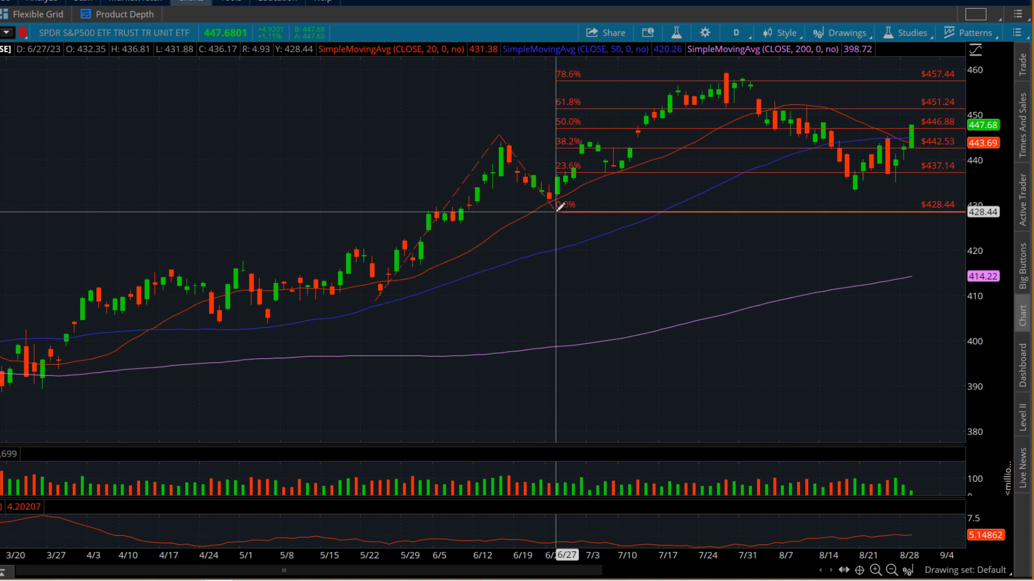
{"action": "left_click", "coordinate": [557, 211]}
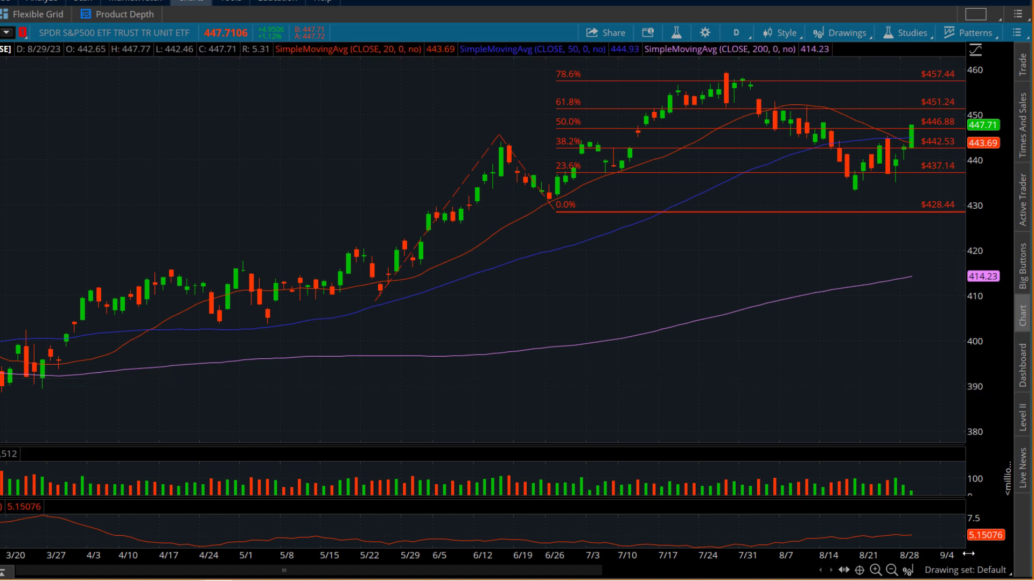
Remove the Fibonacci extension drawing using Remove drawing on its 0% line
{"action": "left_click", "coordinate": [907, 571]}
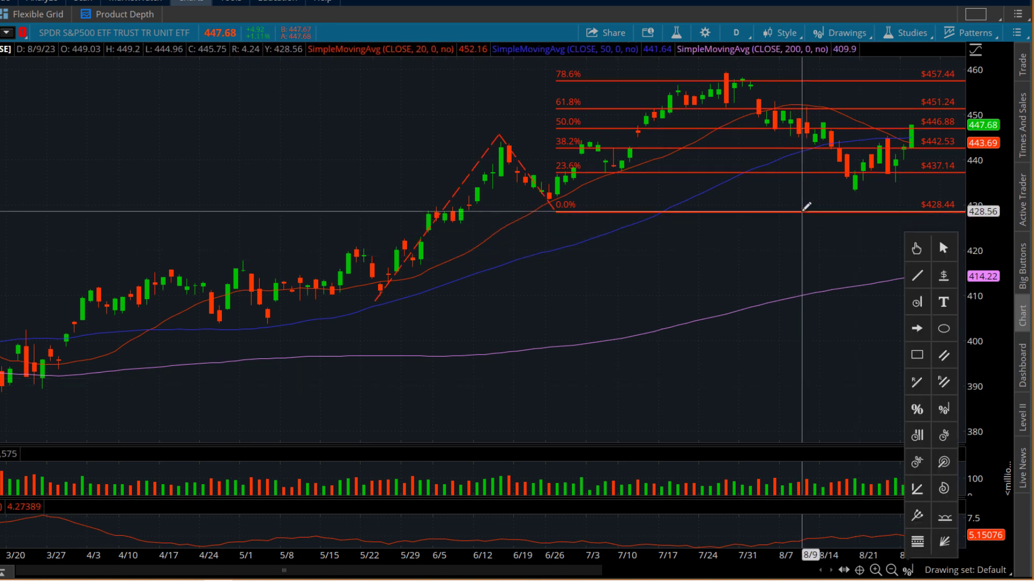
{"action": "right_click", "coordinate": [802, 215]}
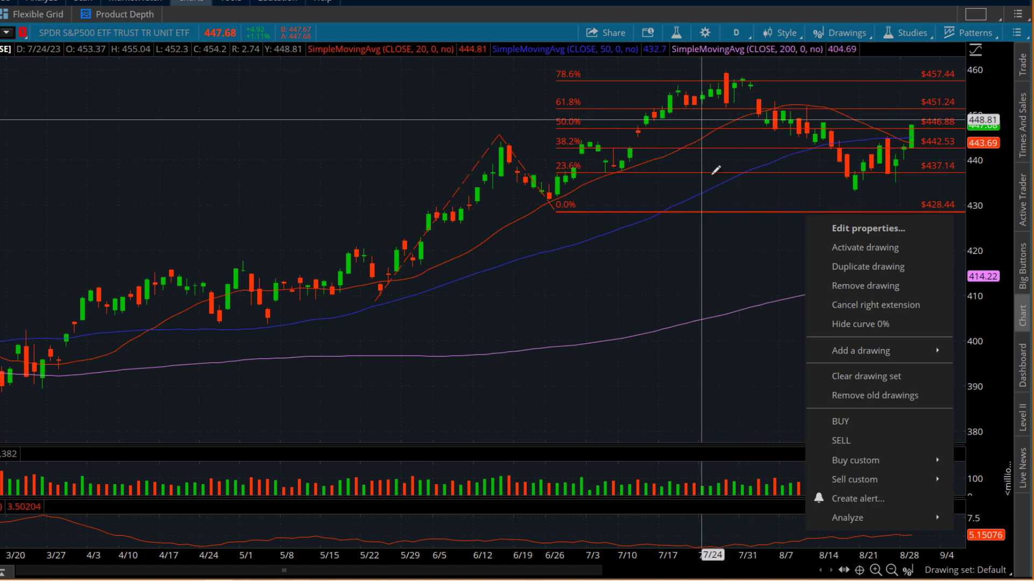
{"action": "left_click", "coordinate": [857, 288]}
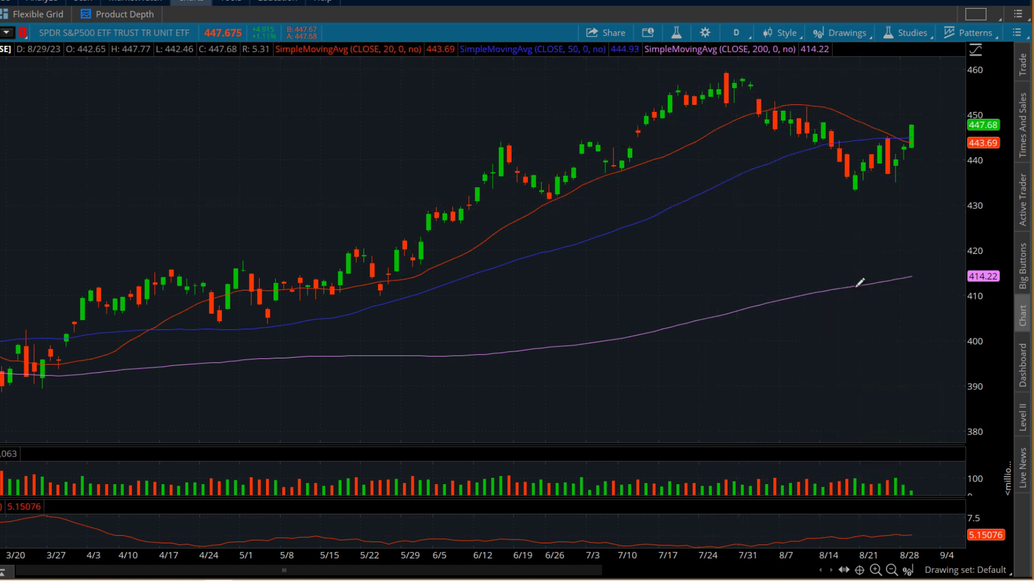
{"action": "left_click", "coordinate": [907, 569]}
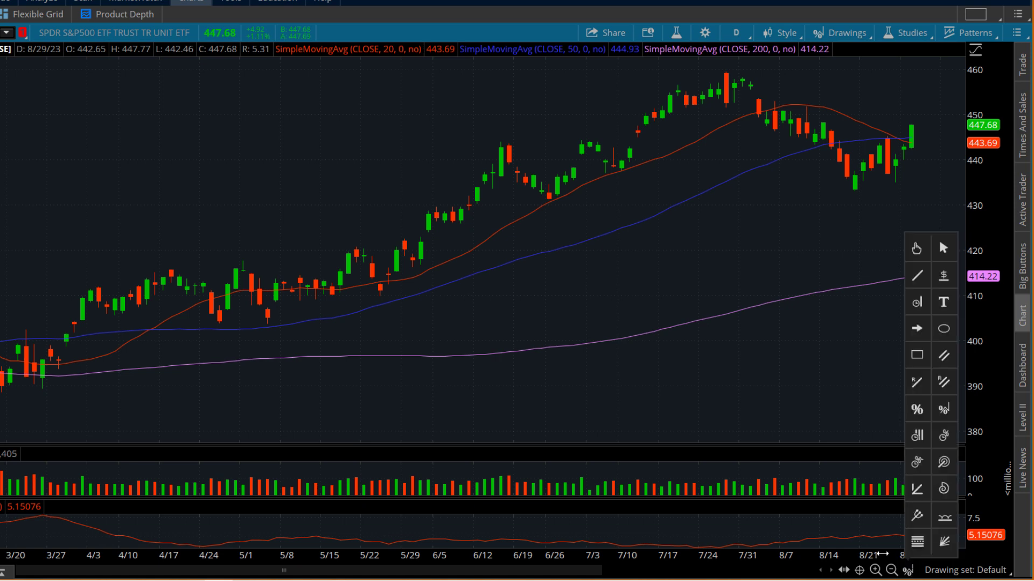